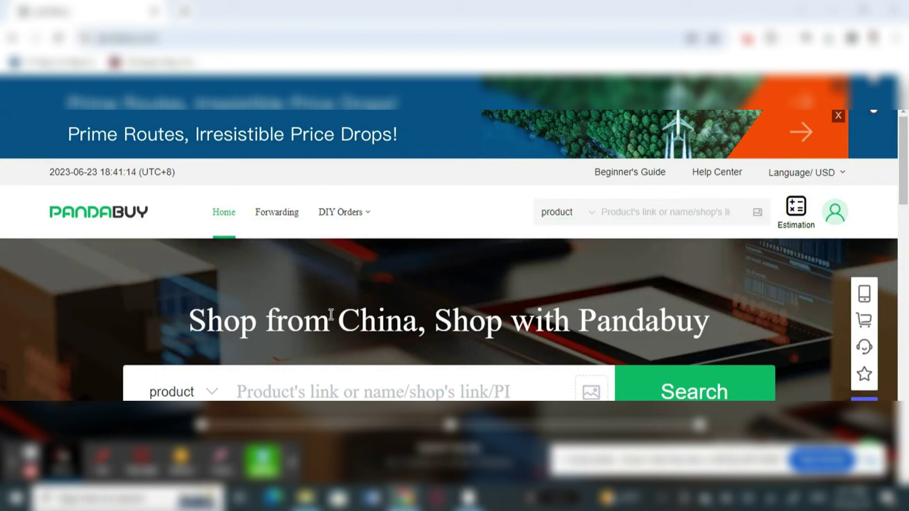
{"action": "scroll", "coordinate": [316, 316], "scroll_direction": "down", "scroll_amount": 3}
{"action": "scroll", "coordinate": [316, 315], "scroll_direction": "down", "scroll_amount": 3}
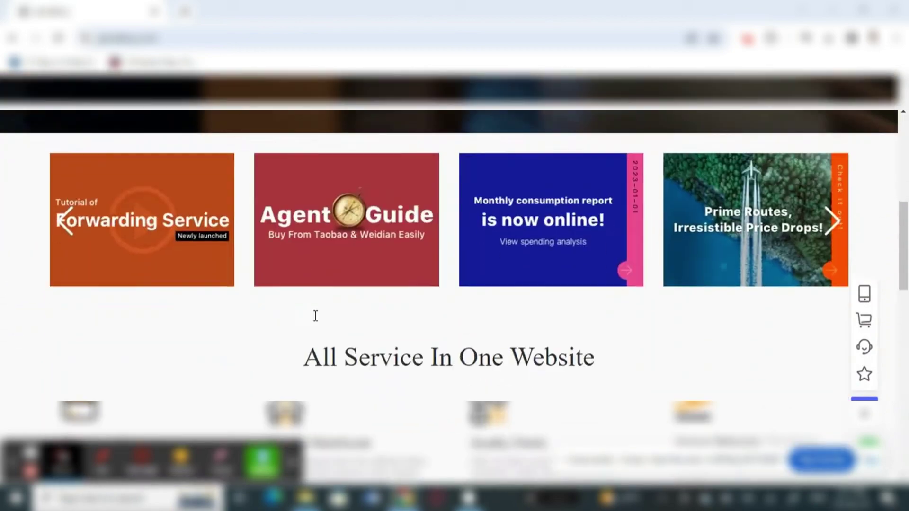
{"action": "scroll", "coordinate": [315, 315], "scroll_direction": "up", "scroll_amount": 1}
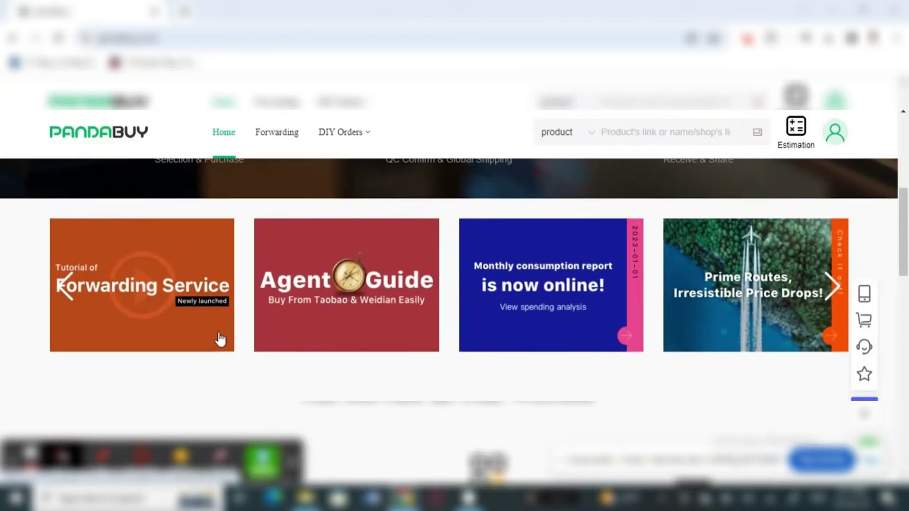
{"action": "scroll", "coordinate": [337, 348], "scroll_direction": "down", "scroll_amount": 1}
{"action": "scroll", "coordinate": [337, 346], "scroll_direction": "up", "scroll_amount": 2}
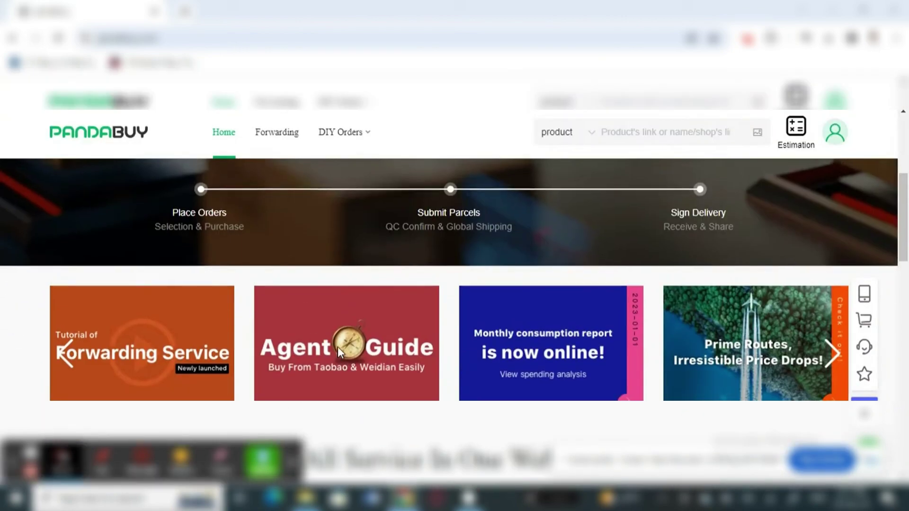
{"action": "scroll", "coordinate": [338, 346], "scroll_direction": "up", "scroll_amount": 1}
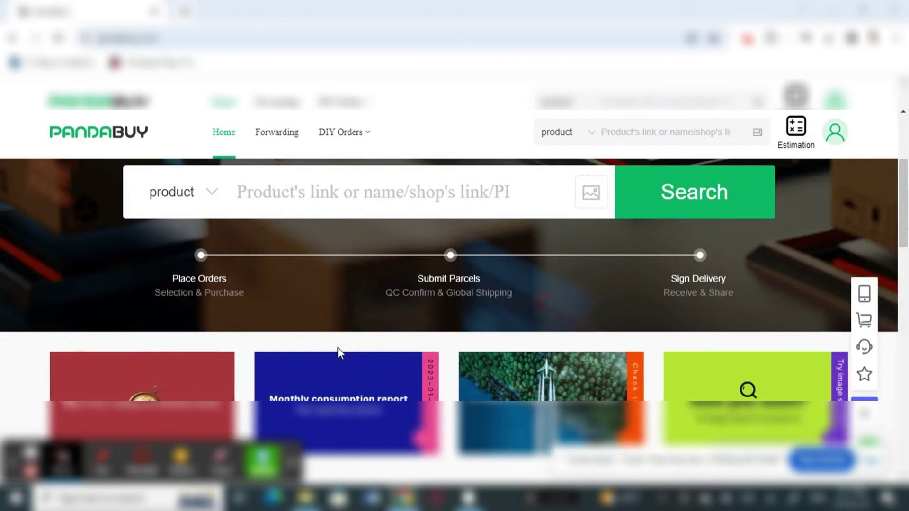
{"action": "scroll", "coordinate": [337, 347], "scroll_direction": "up", "scroll_amount": 1}
{"action": "scroll", "coordinate": [336, 345], "scroll_direction": "up", "scroll_amount": 1}
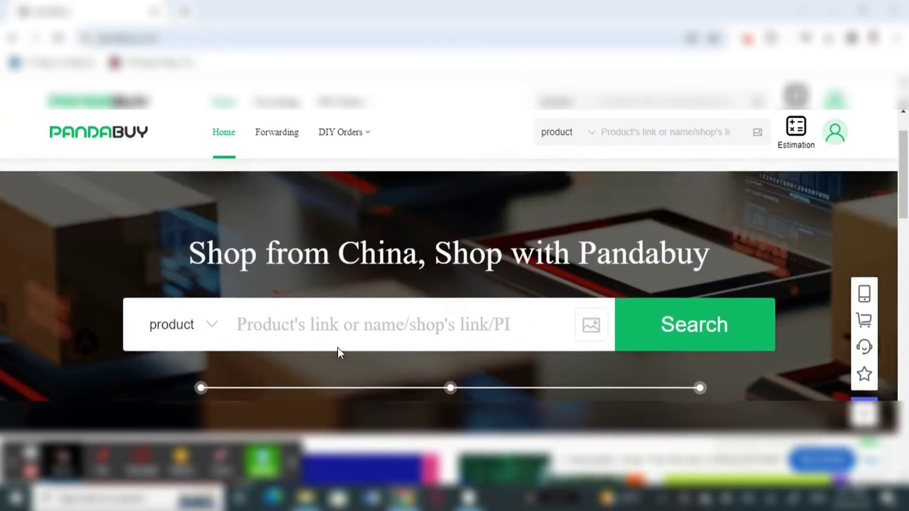
{"action": "scroll", "coordinate": [337, 348], "scroll_direction": "down", "scroll_amount": 1}
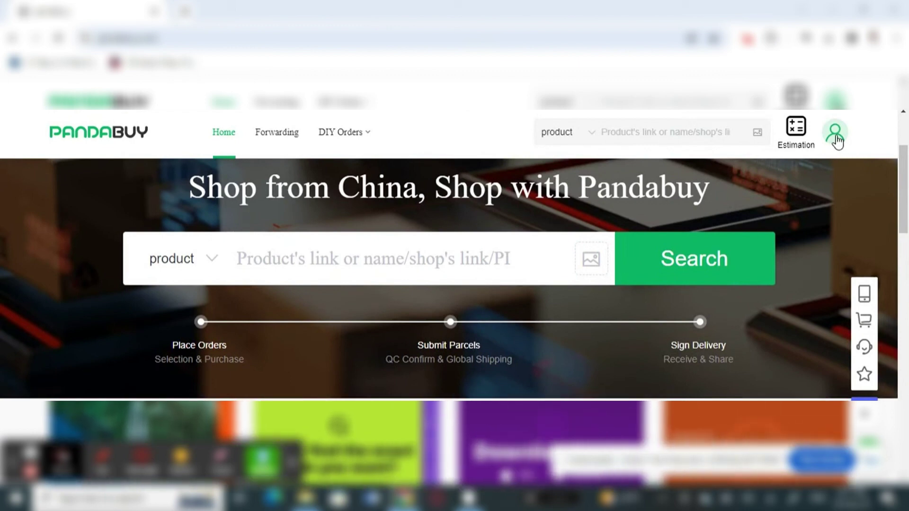
{"action": "left_click", "coordinate": [837, 139]}
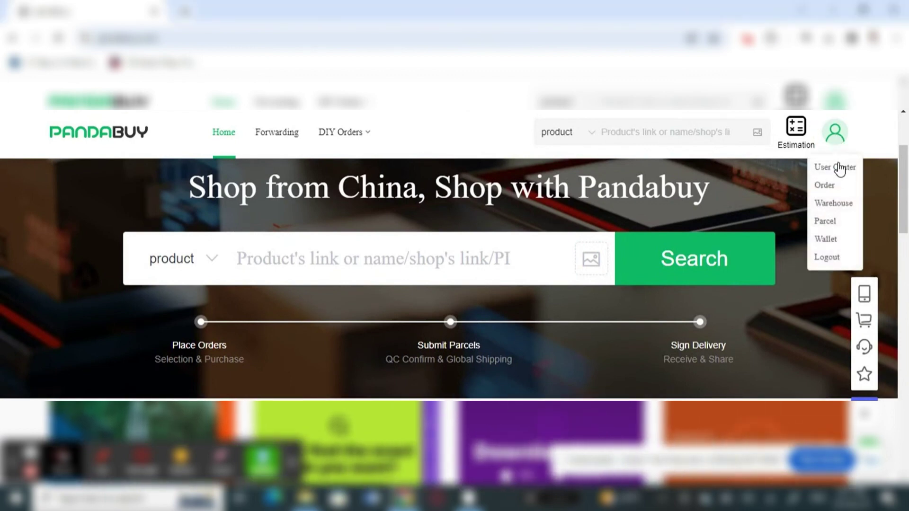
{"action": "left_click", "coordinate": [833, 192]}
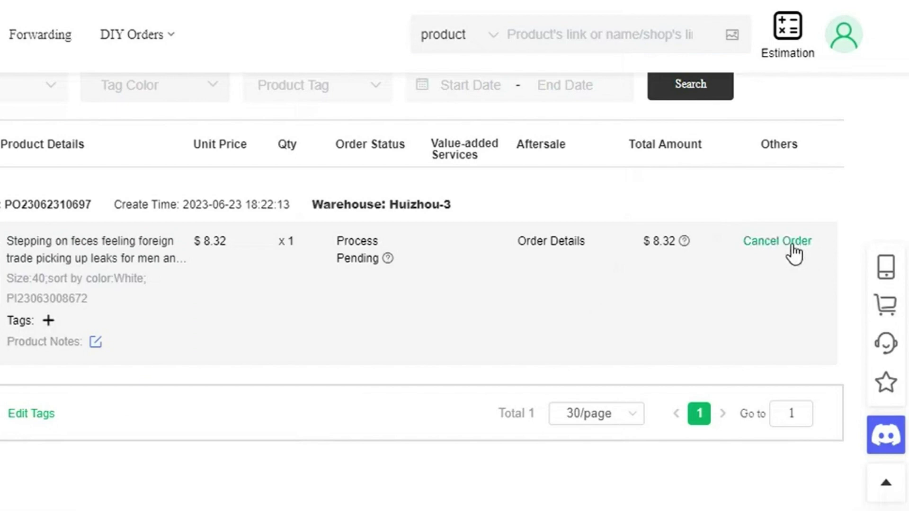
{"action": "left_click", "coordinate": [794, 244]}
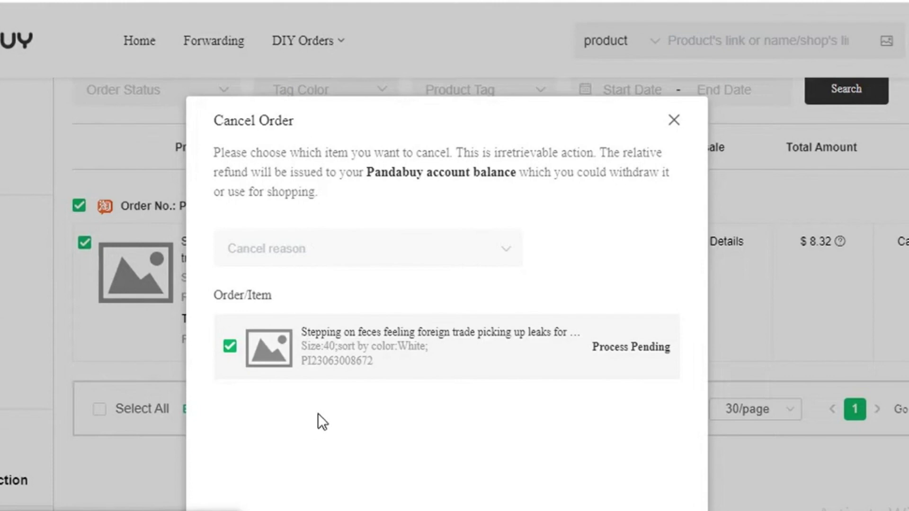
{"action": "scroll", "coordinate": [317, 414], "scroll_direction": "down", "scroll_amount": 2}
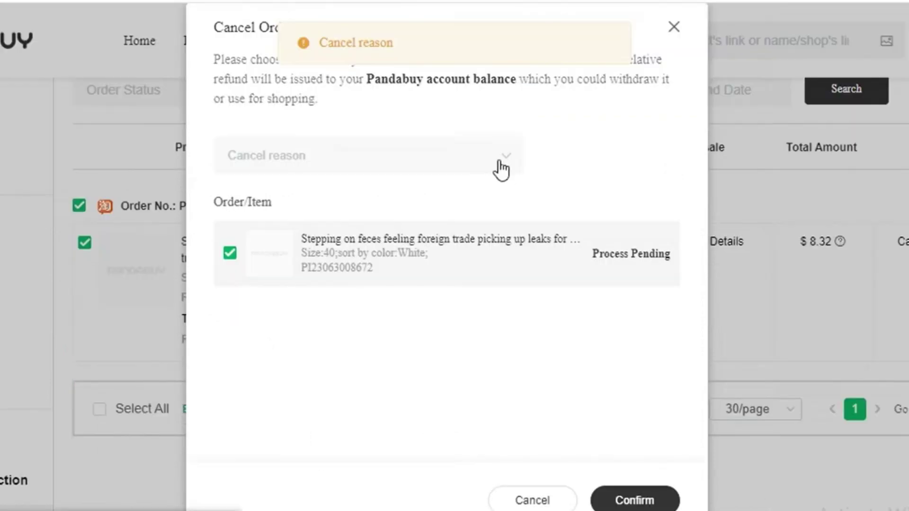
- Choose the cancel reason 'I don't want it anymore' and confirm the cancellation
{"action": "left_click", "coordinate": [501, 162]}
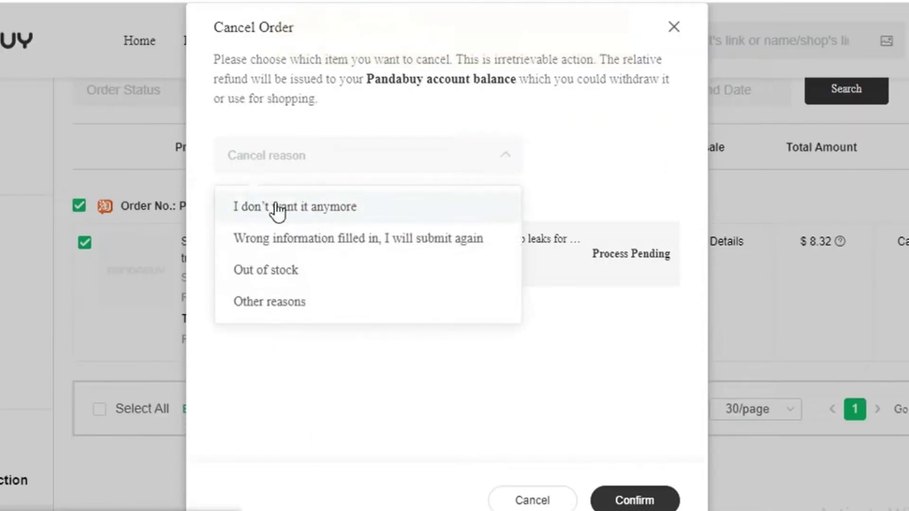
{"action": "left_click", "coordinate": [282, 213]}
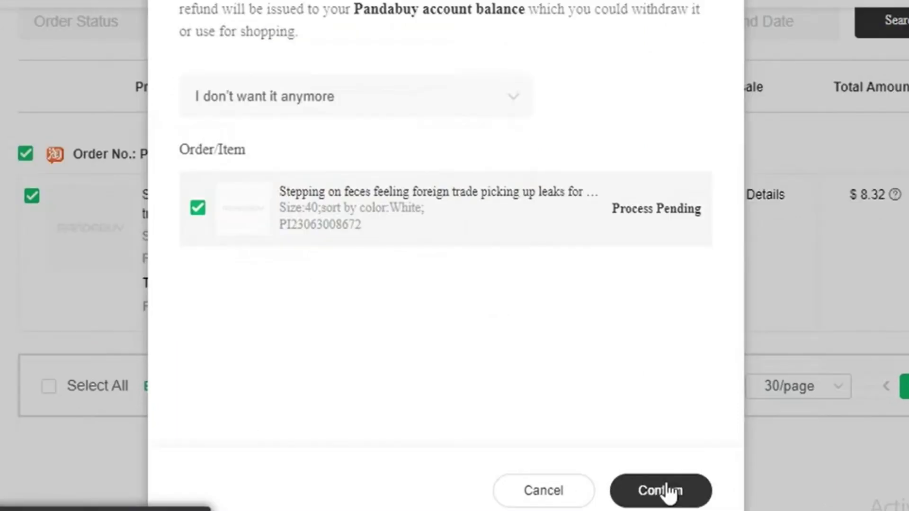
{"action": "left_click", "coordinate": [664, 494]}
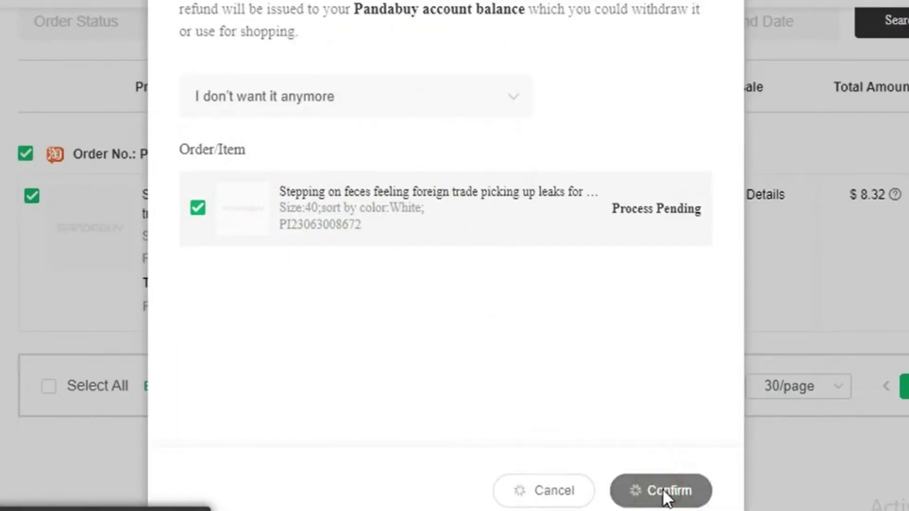